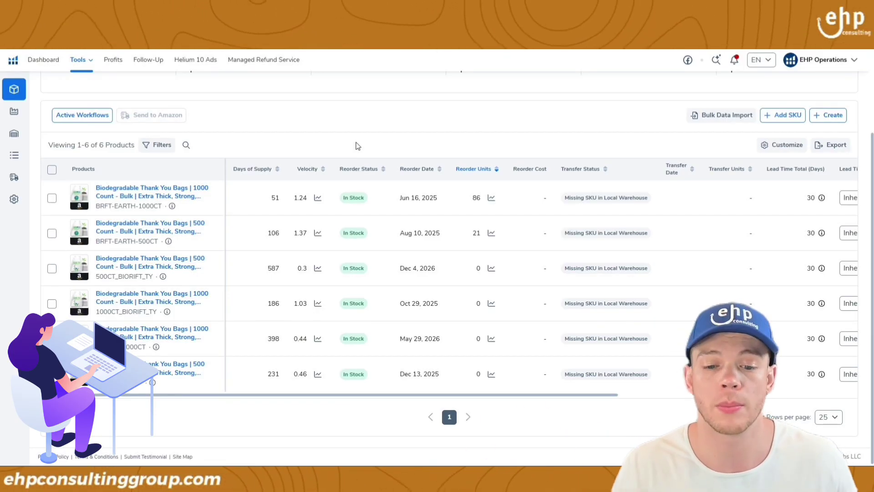
Review the days of supply for each product listed in Restock Suggestions
scroll(137, 242, up, 3)
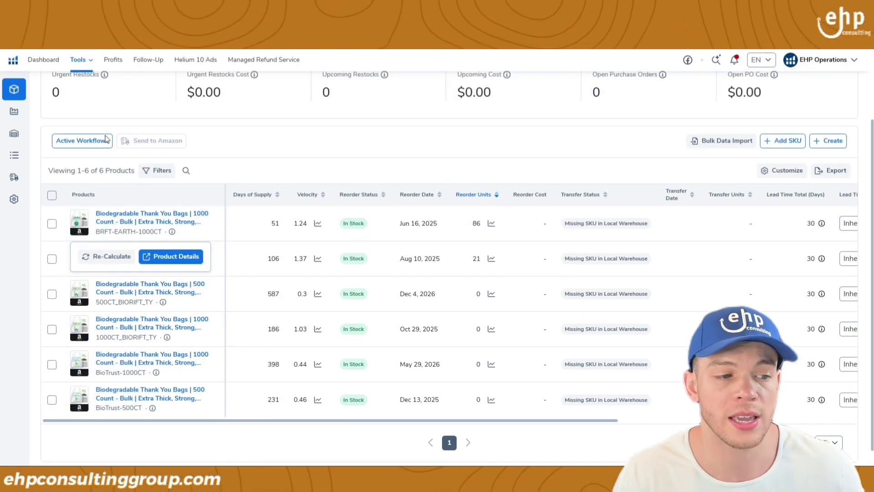
mouse_move(14, 97)
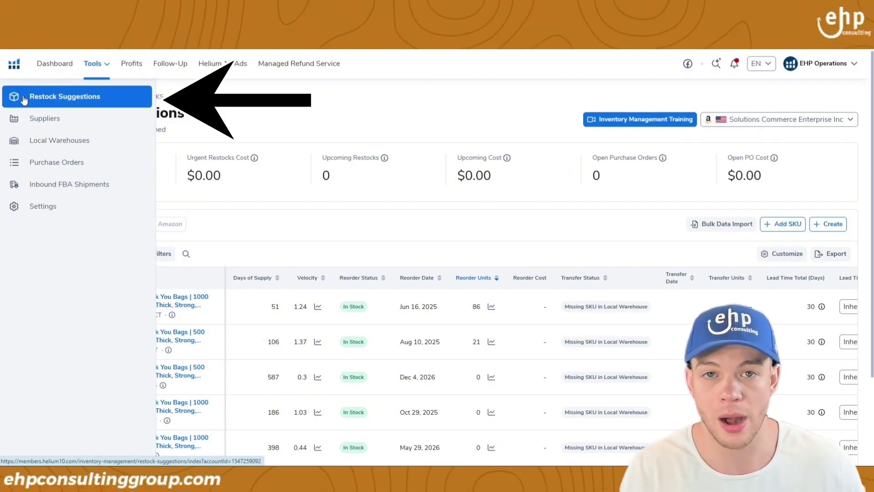
scroll(172, 195, down, 3)
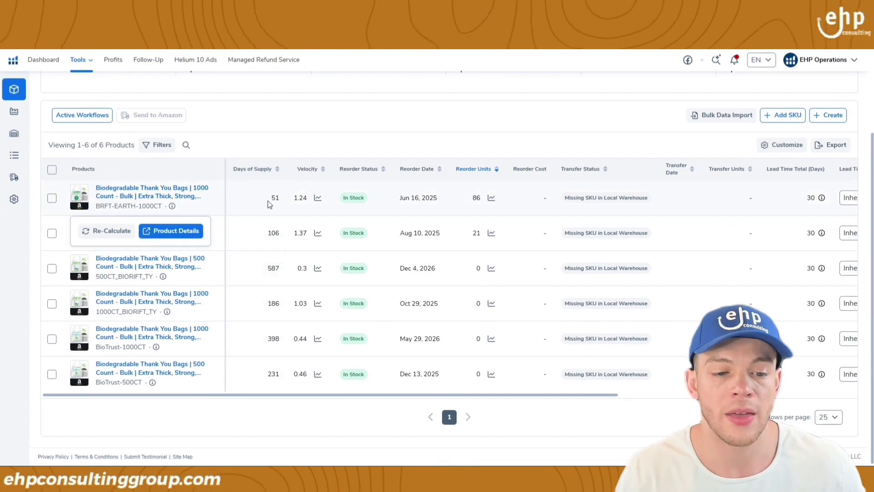
double_click(272, 268)
double_click(273, 303)
double_click(273, 338)
double_click(271, 374)
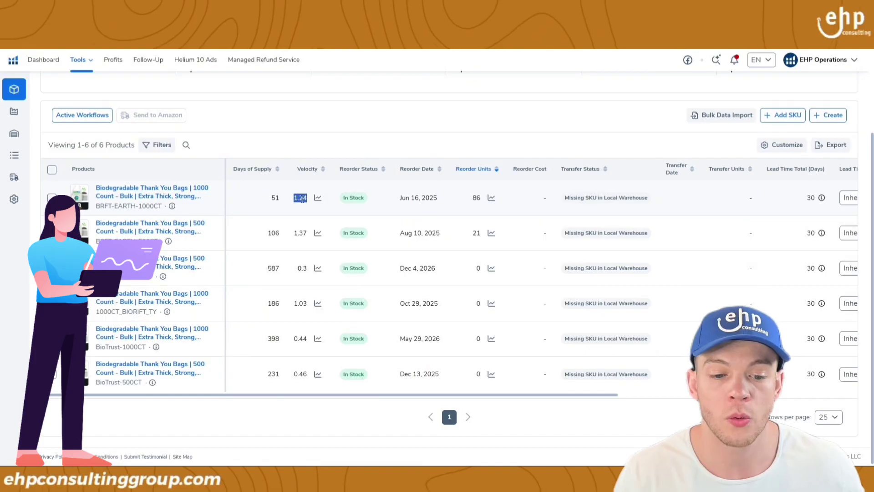
Examine the reorder suggestion detail for BRFT-EARTH-500CT, covering required coverage, available inventory, velocity and forecasted sales, and close it
click(317, 237)
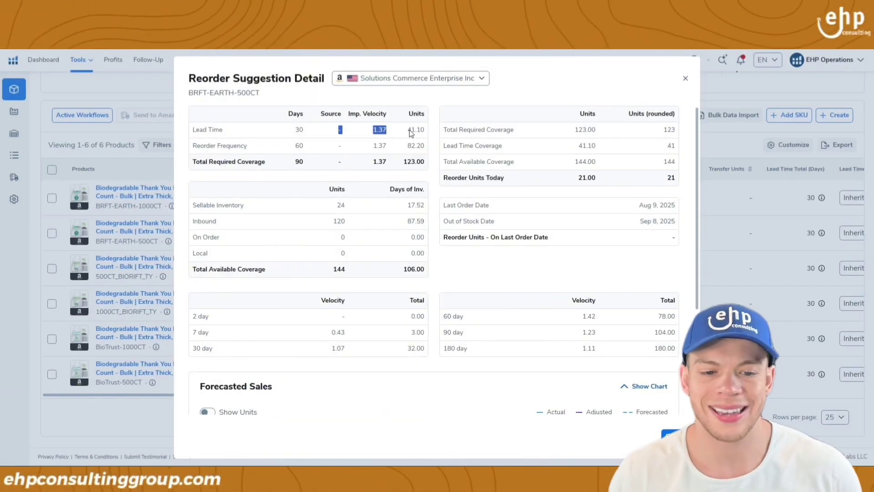
drag(410, 130, 424, 159)
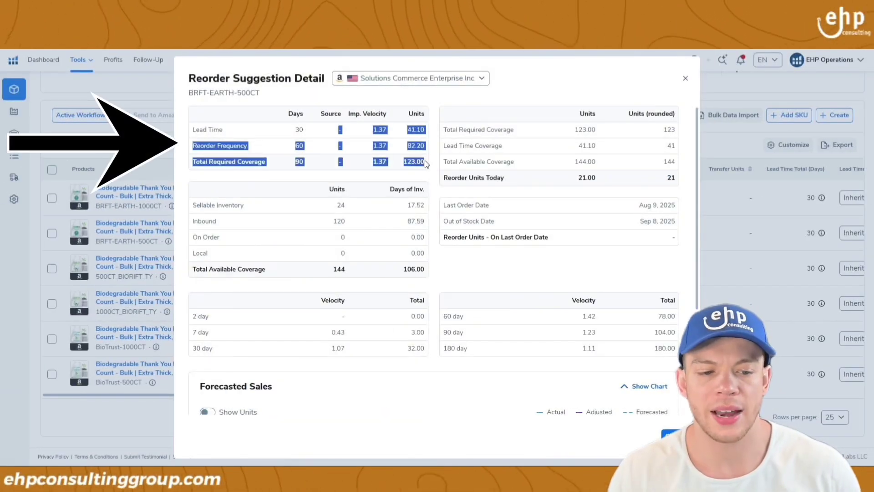
click(419, 159)
scroll(425, 155, down, 1)
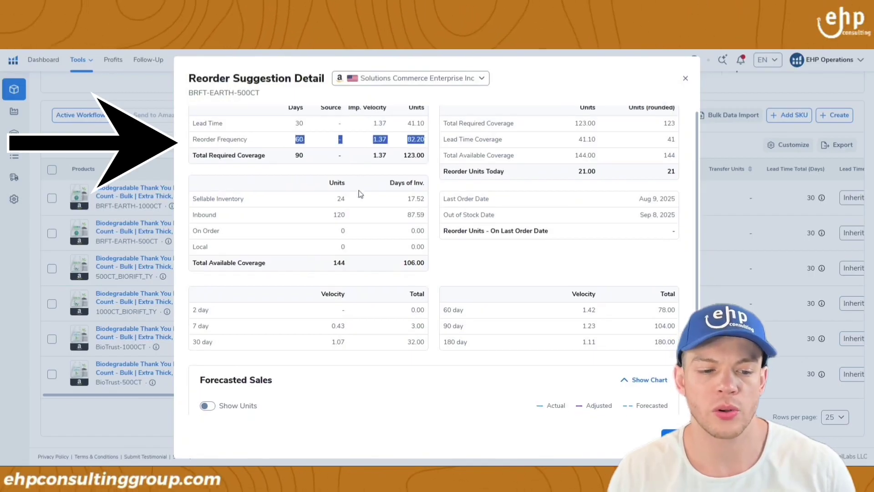
drag(321, 160, 419, 172)
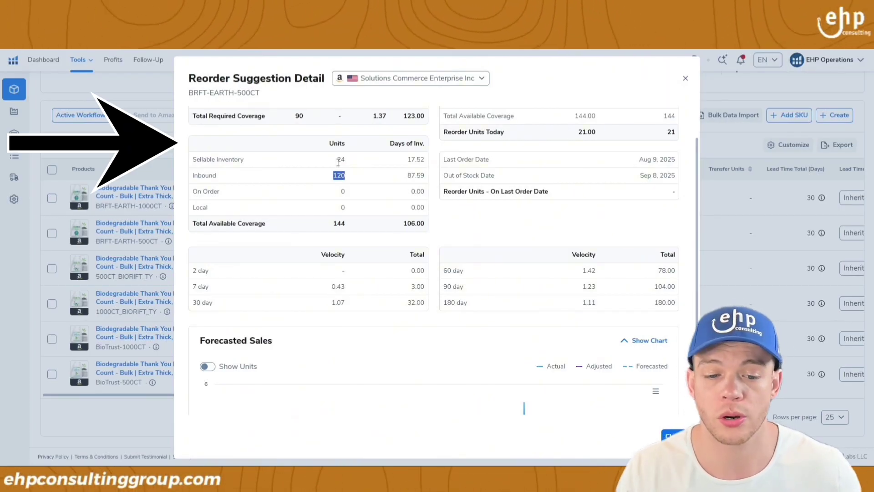
scroll(339, 182, down, 1)
scroll(287, 206, down, 2)
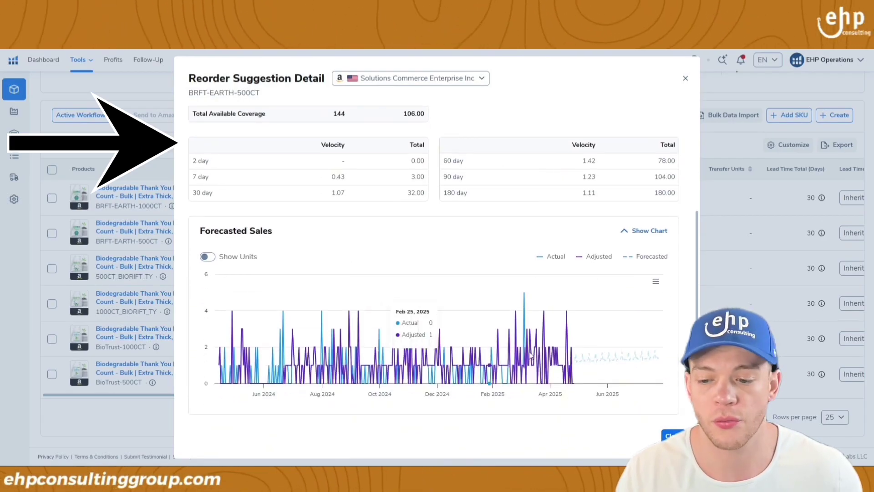
scroll(560, 296, up, 3)
click(685, 79)
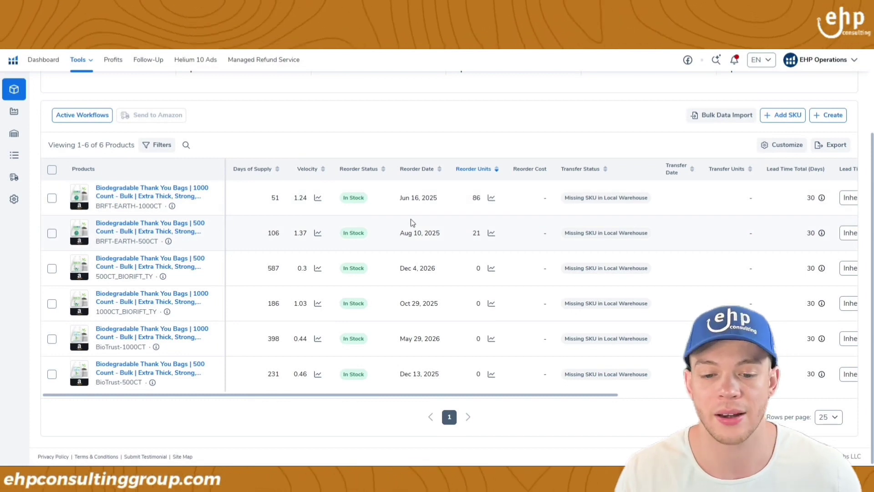
Check the reorder date, reorder units and reorder cost of the BRFT-EARTH-1000CT product
triple_click(422, 196)
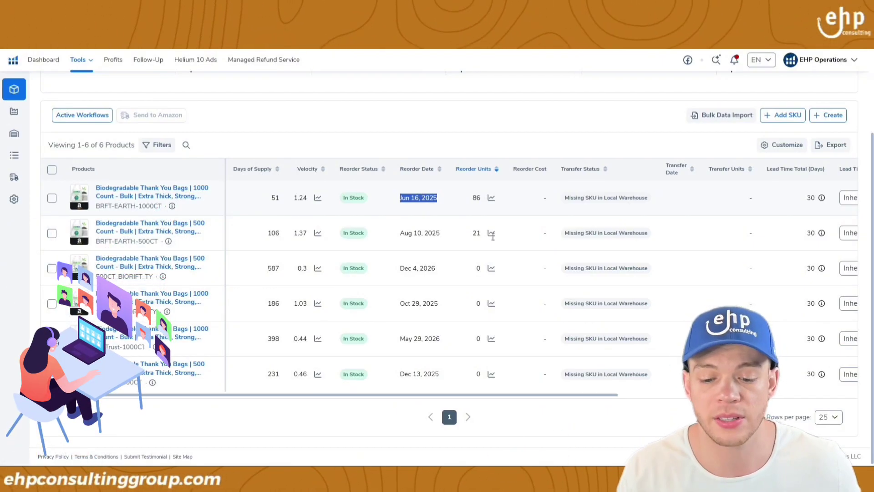
drag(586, 396, 609, 399)
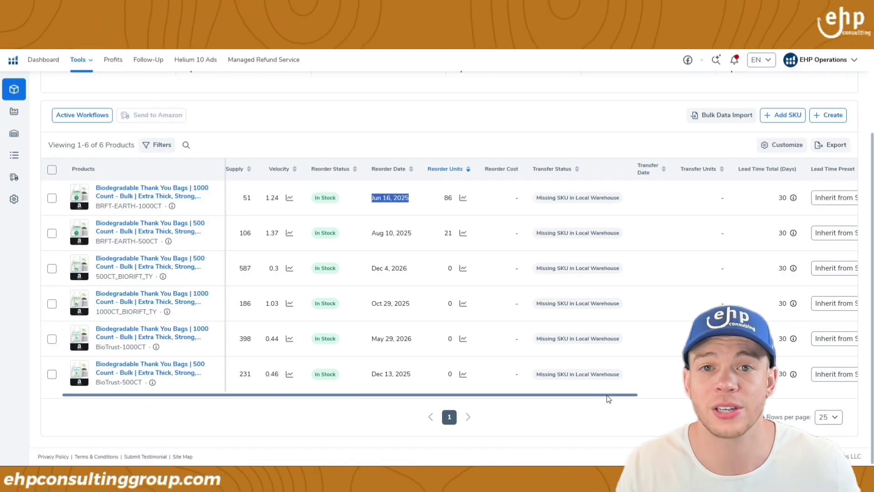
drag(607, 395, 705, 399)
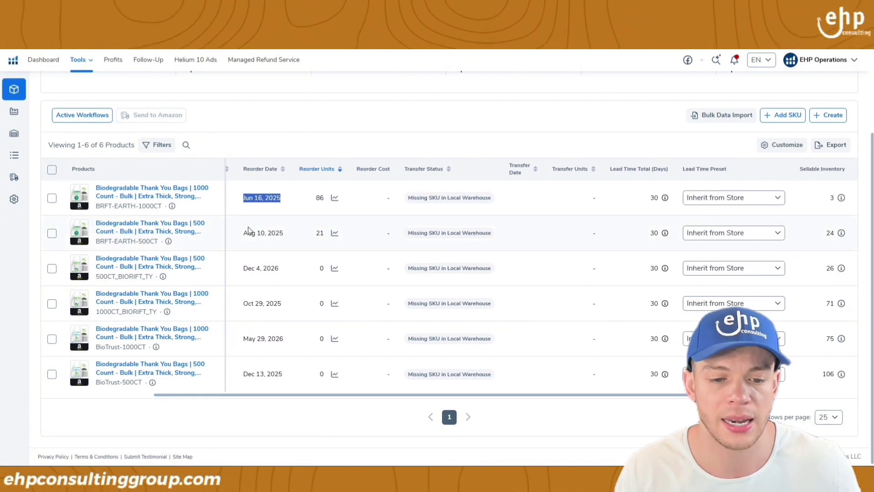
double_click(319, 197)
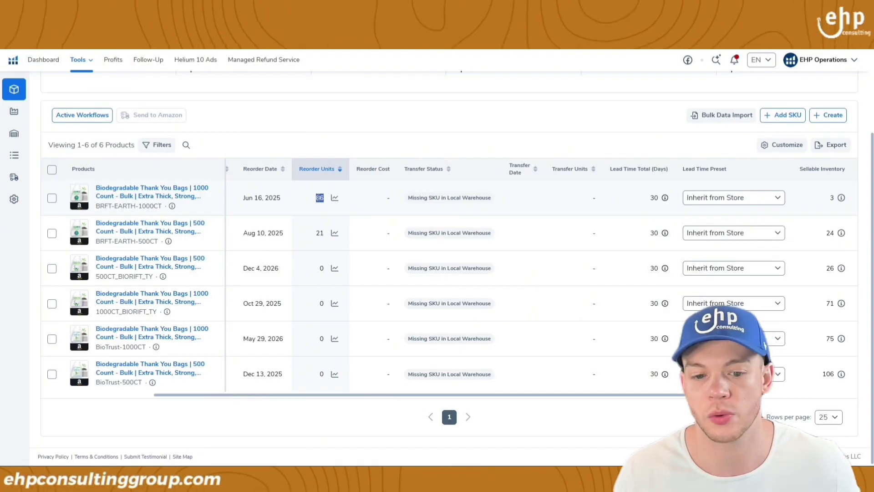
double_click(384, 201)
click(386, 201)
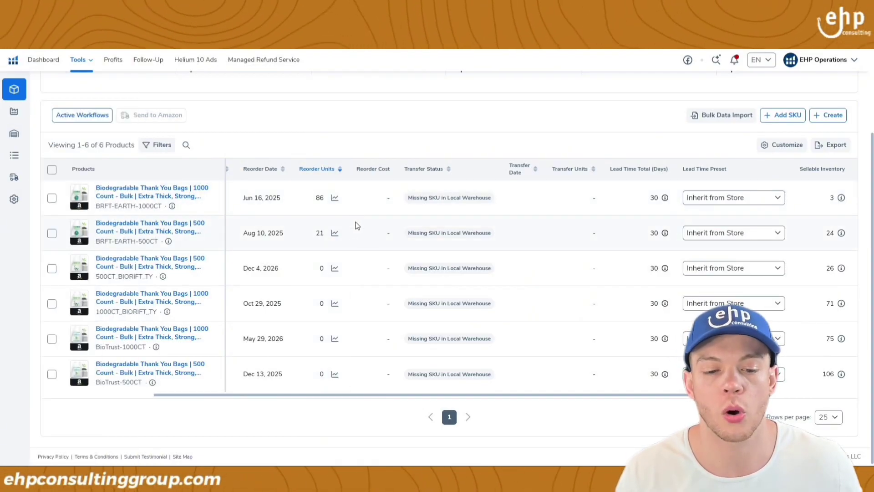
double_click(394, 197)
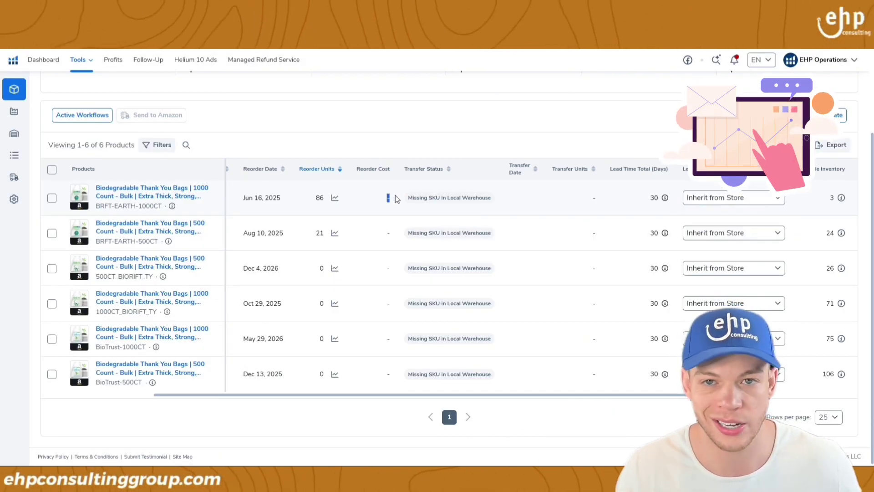
Inspect the total lead time breakdown and the sellable inventory of the BRFT-EARTH-1000CT product
double_click(604, 199)
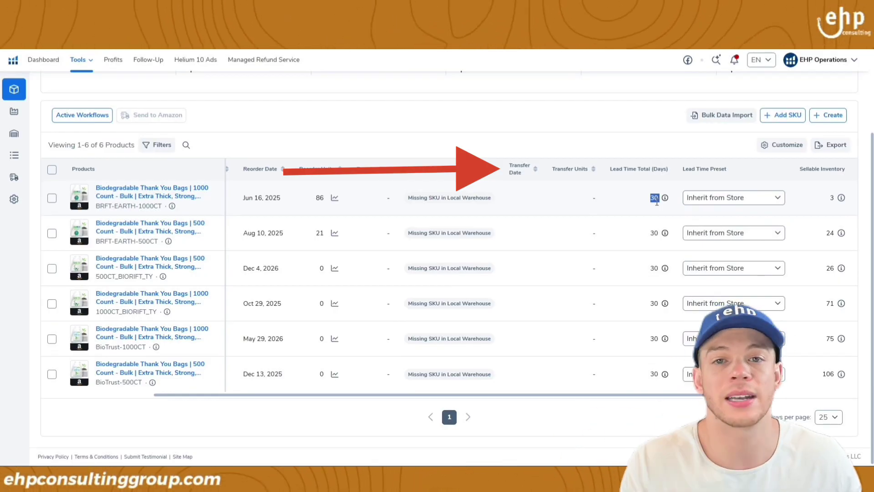
click(657, 202)
click(664, 202)
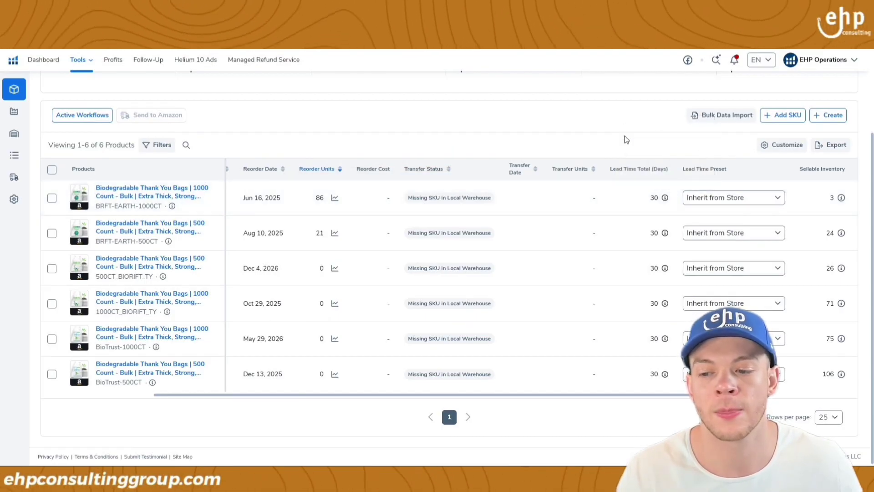
mouse_move(666, 200)
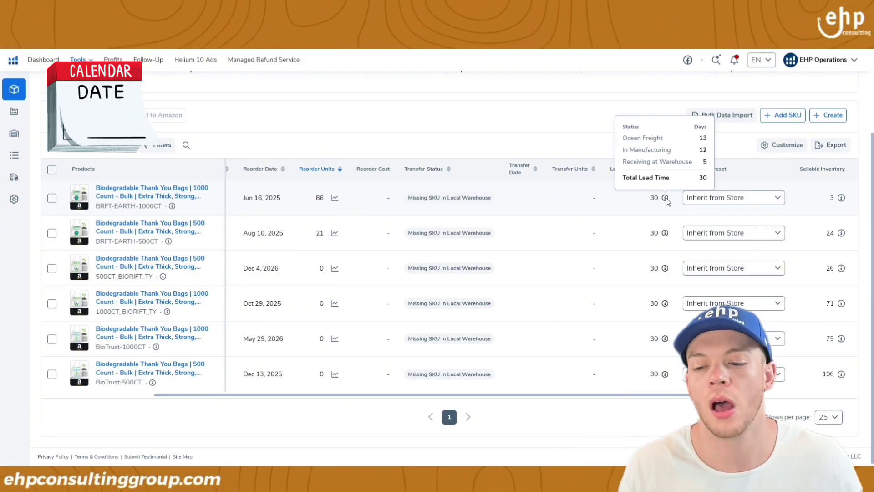
double_click(655, 198)
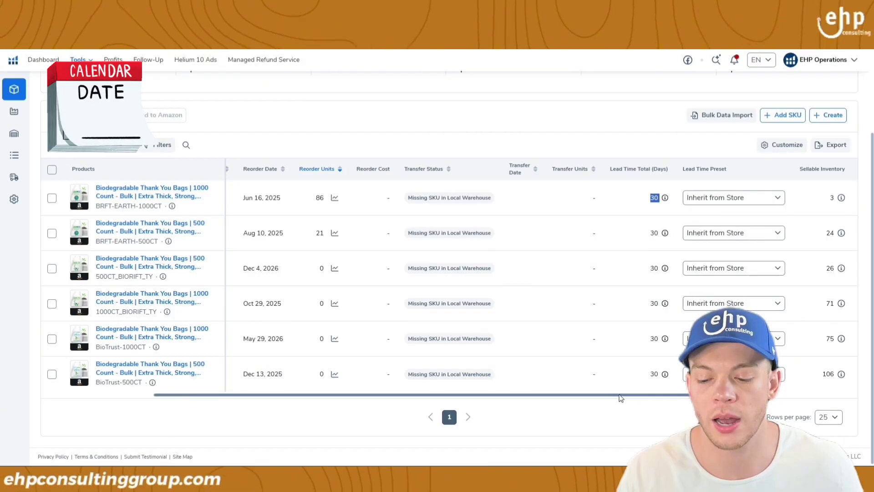
scroll(621, 394, right, 5)
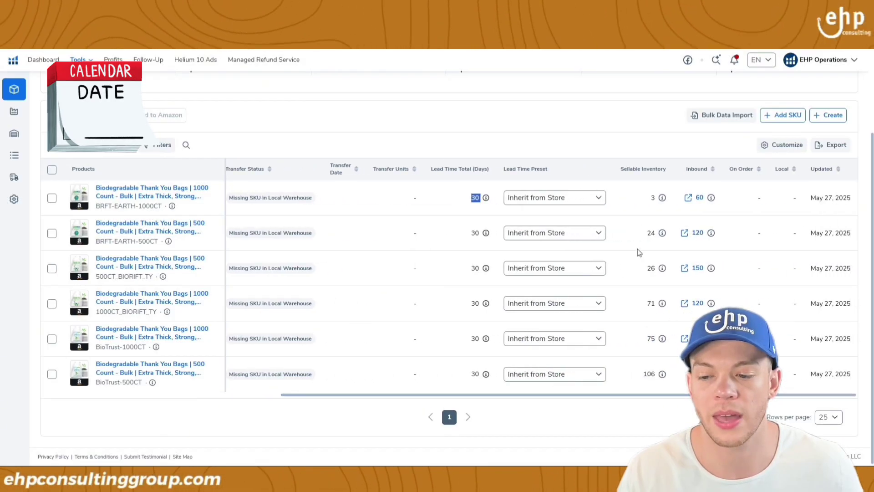
double_click(653, 198)
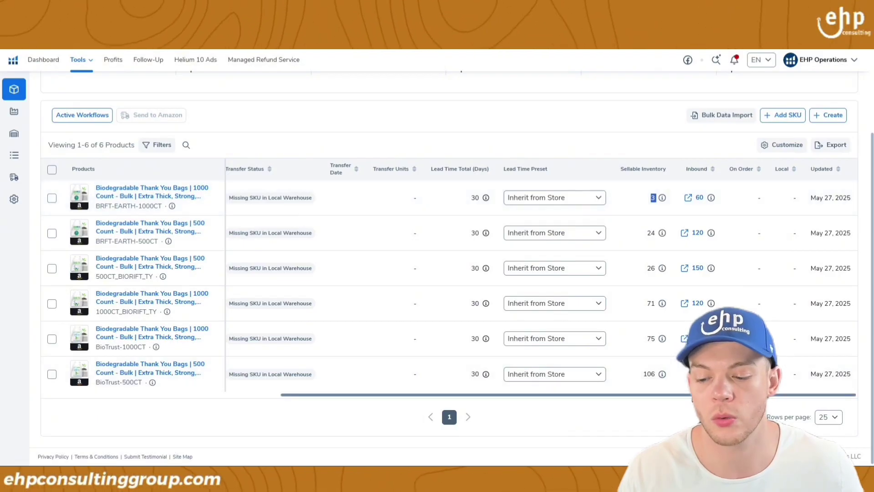
Compare the days of supply of BRFT-EARTH-1000CT with its reorder units and with the supply of 500CT_BIORIFT_TY
scroll(636, 404, left, 5)
scroll(537, 409, left, 3)
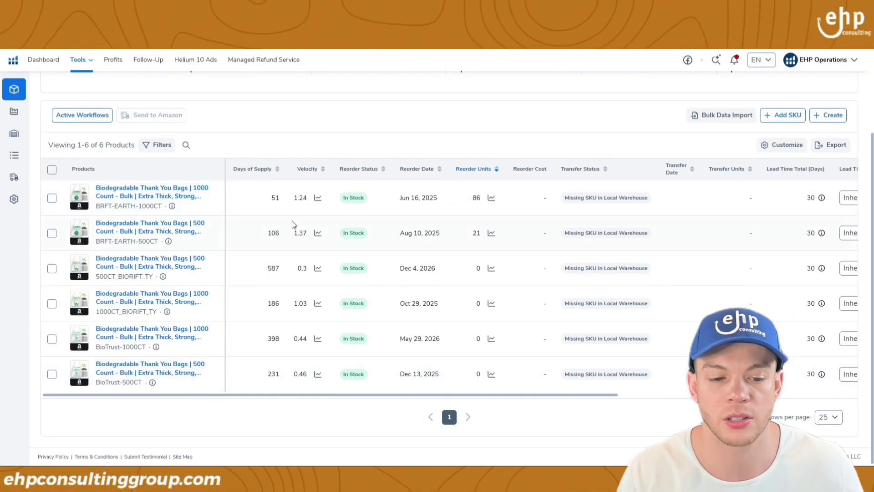
drag(260, 193, 280, 199)
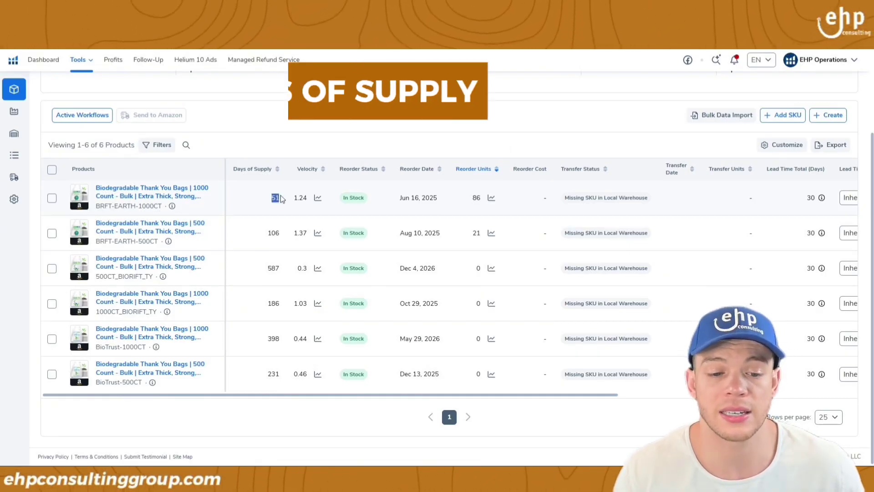
click(480, 202)
double_click(273, 203)
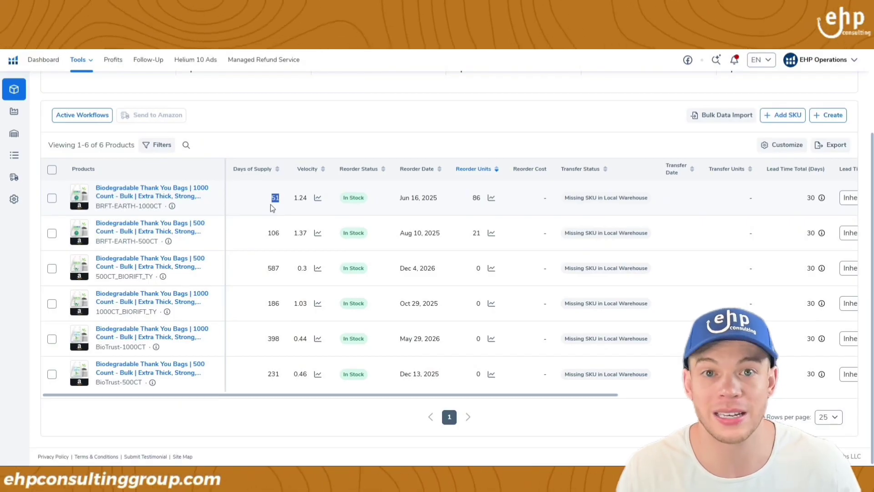
double_click(274, 269)
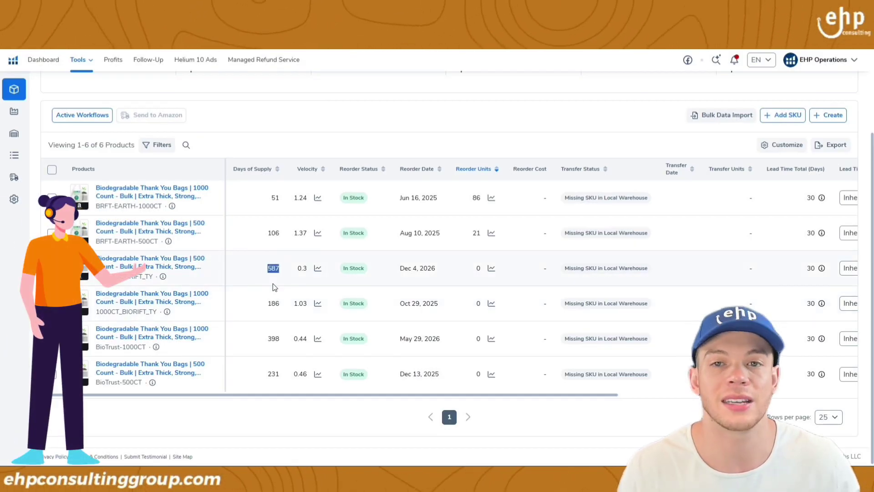
Open the Suppliers page of Inventory Management and review its supplier list
mouse_move(18, 124)
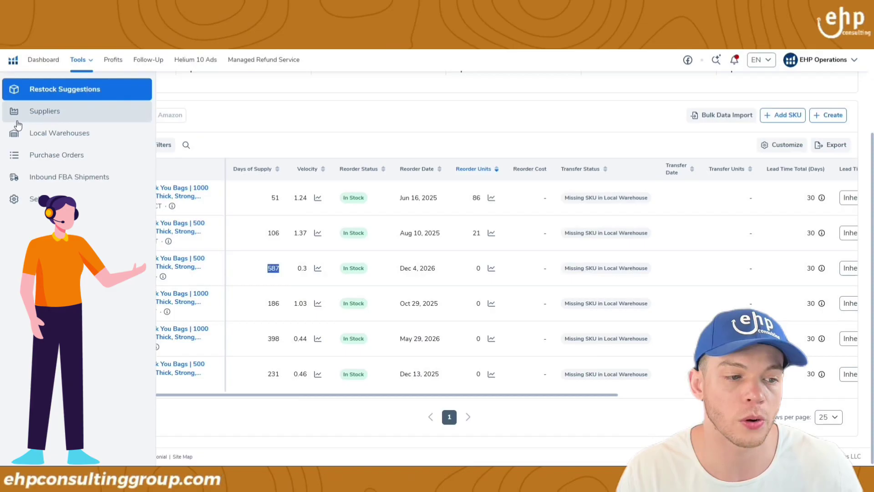
click(52, 119)
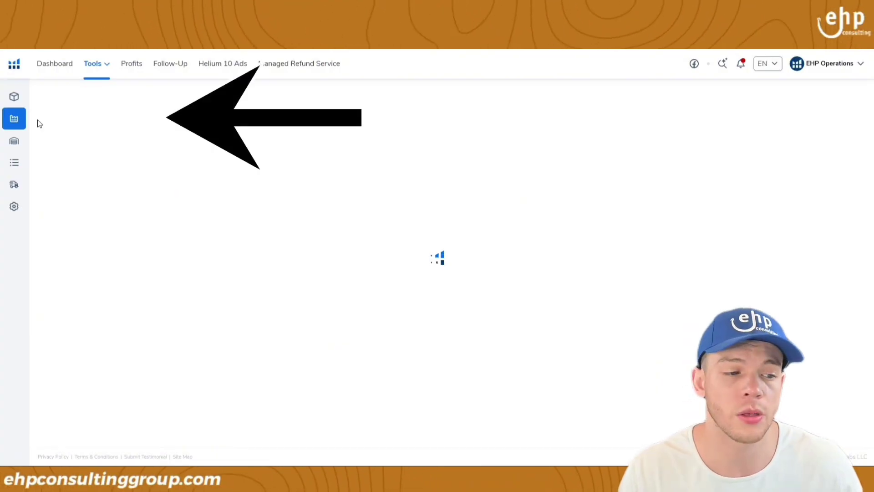
mouse_move(18, 124)
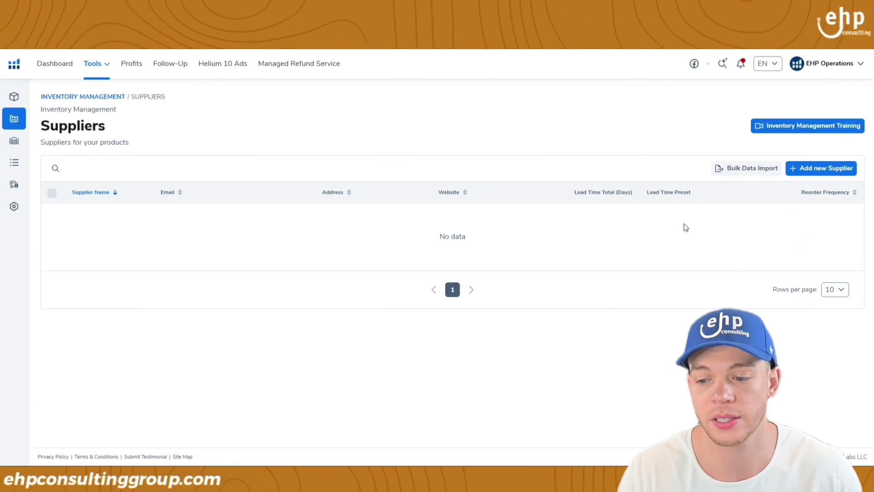
Open the Local Warehouses page and review the inventory held at the warehouse
mouse_move(42, 151)
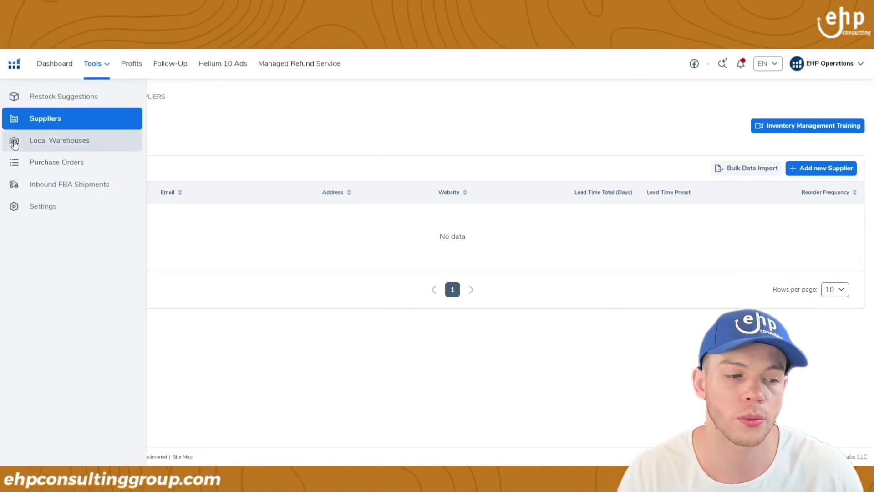
click(42, 151)
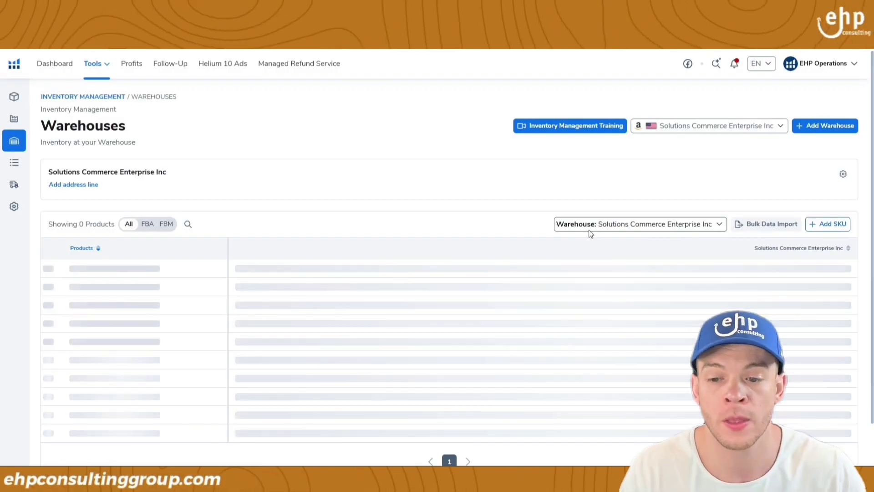
triple_click(94, 142)
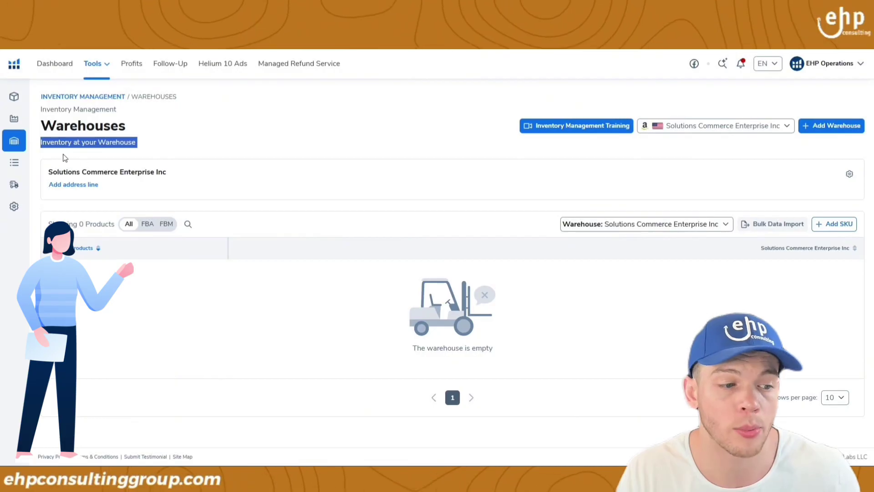
View the Purchase Orders page, and check the last update date of shipment FBA18XJ4SML3 under Inbound FBA Shipments
click(25, 172)
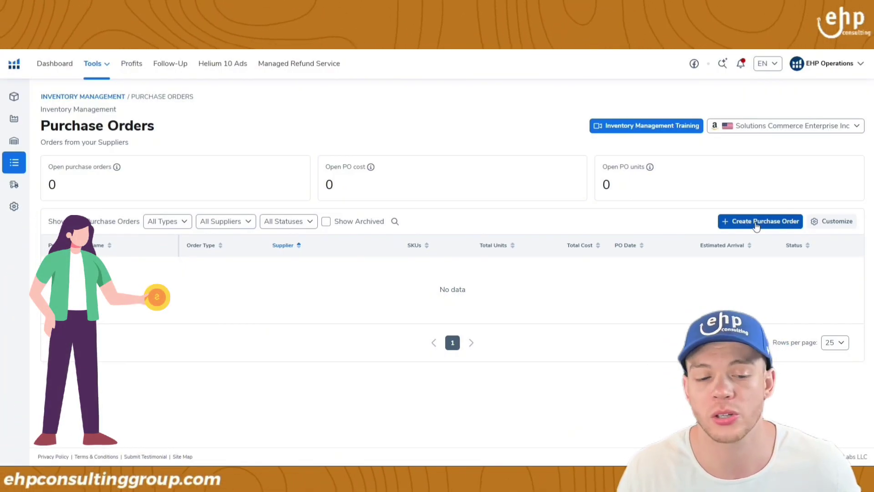
mouse_move(16, 203)
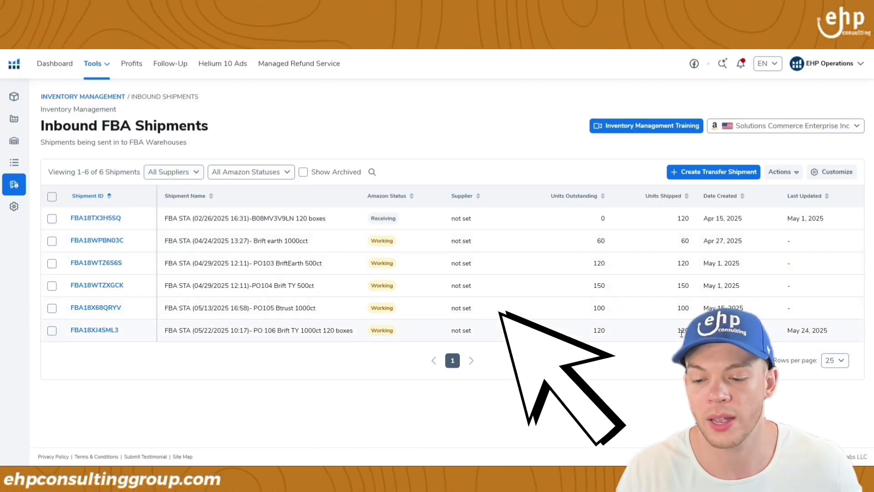
triple_click(809, 330)
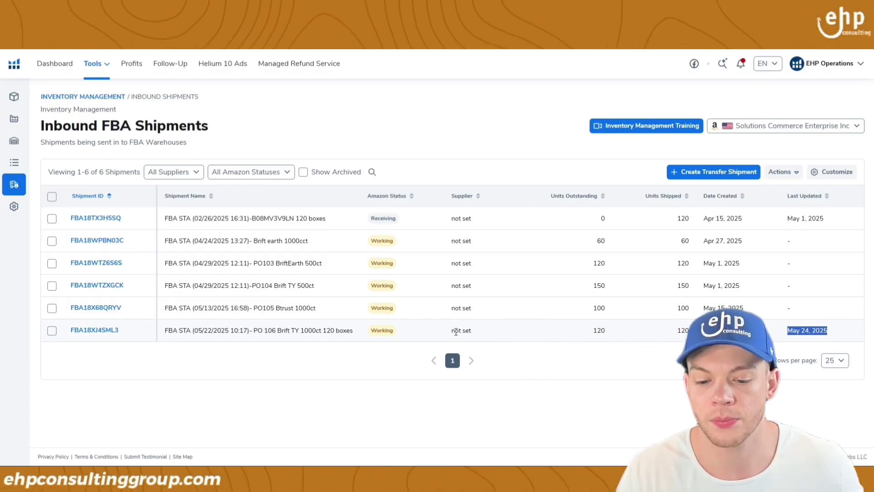
Check the units outstanding, units shipped and last update date of the Brift TY 1000ct inbound shipment
double_click(599, 330)
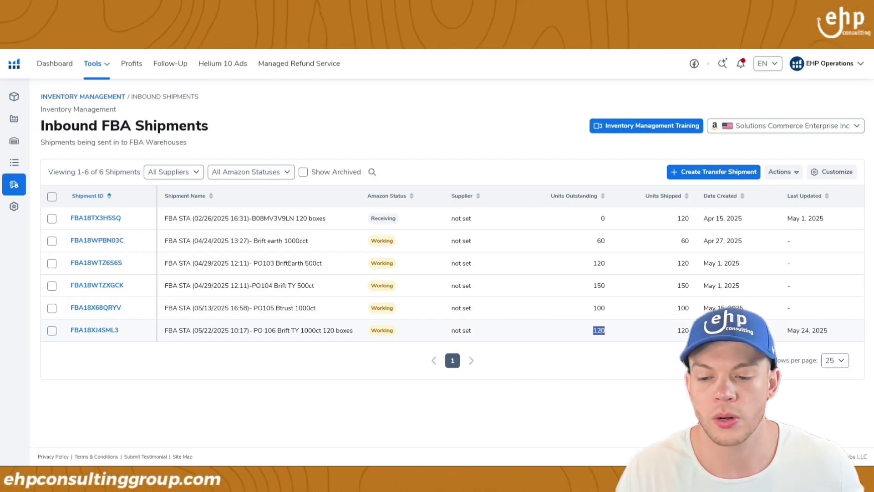
click(687, 334)
double_click(683, 330)
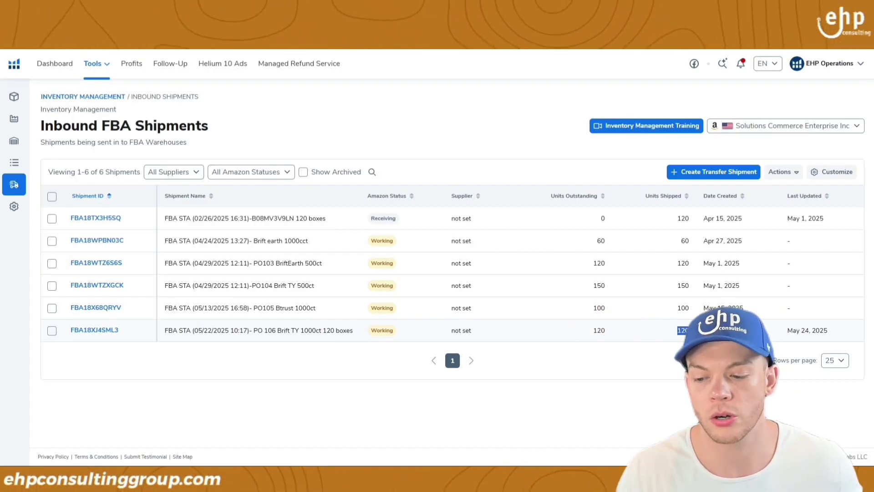
drag(782, 331, 830, 331)
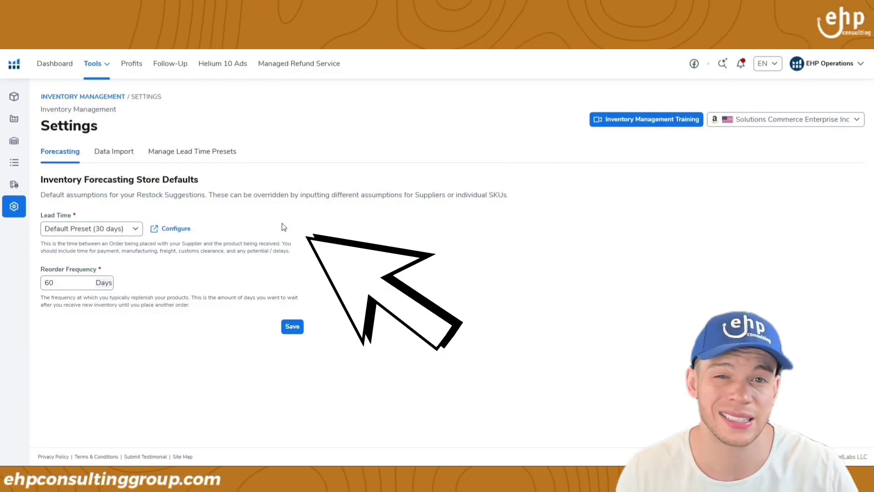
Review the Lead Time preset options and the Reorder Frequency description in the Forecasting settings
click(137, 229)
click(137, 229)
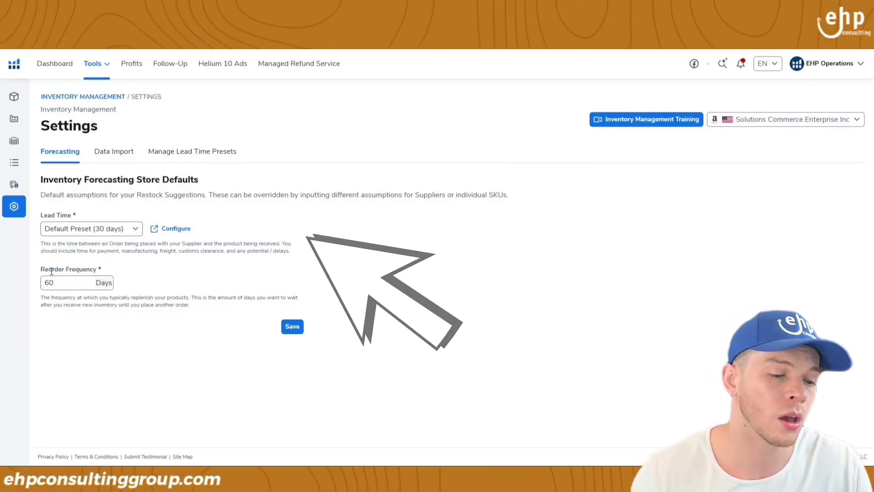
drag(45, 269, 96, 269)
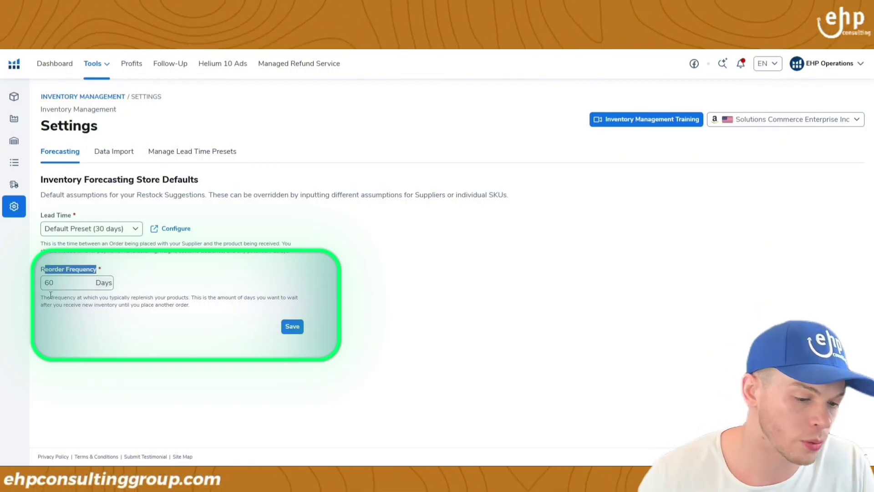
drag(97, 301, 247, 320)
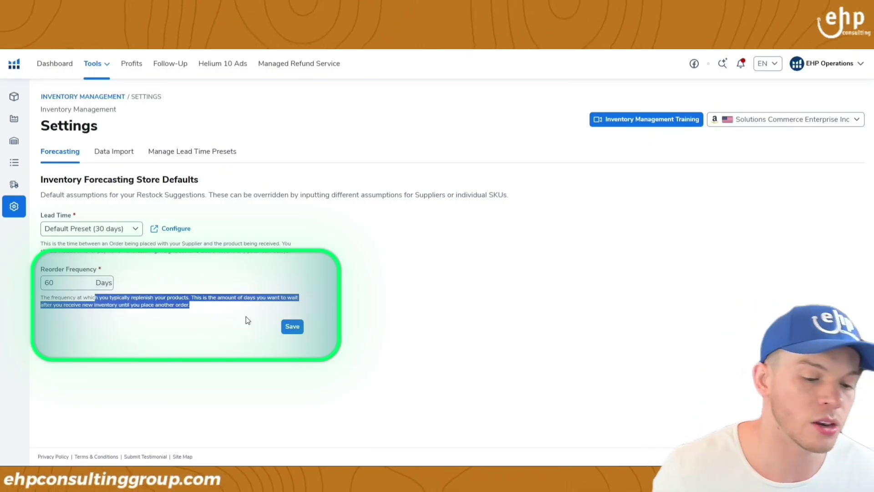
triple_click(236, 307)
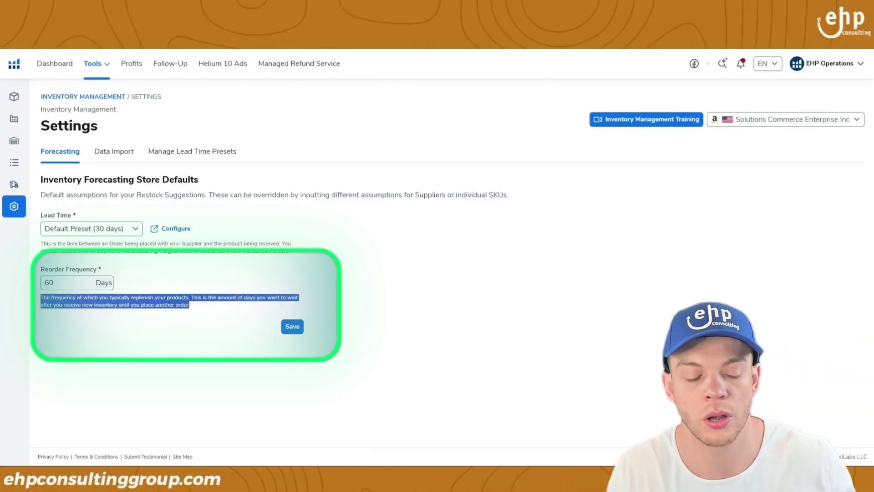
View the Data Import and Manage Lead Time Presets settings, and return to the Forecasting settings
click(130, 161)
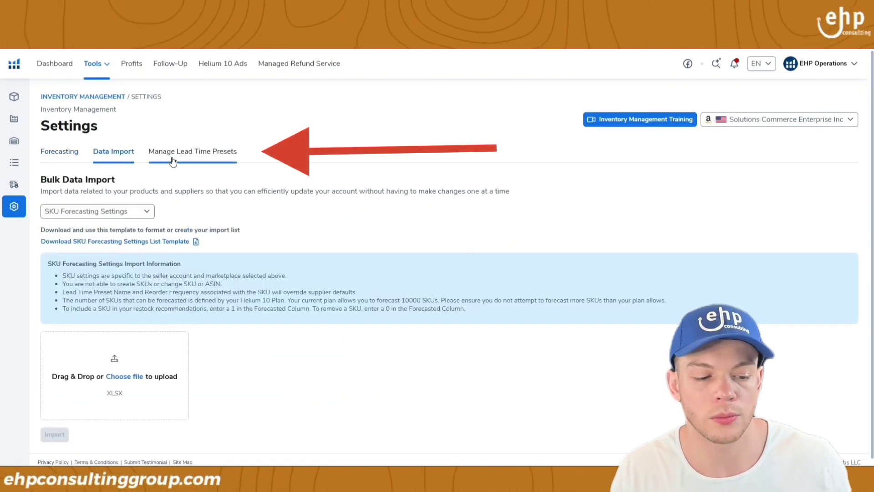
click(173, 162)
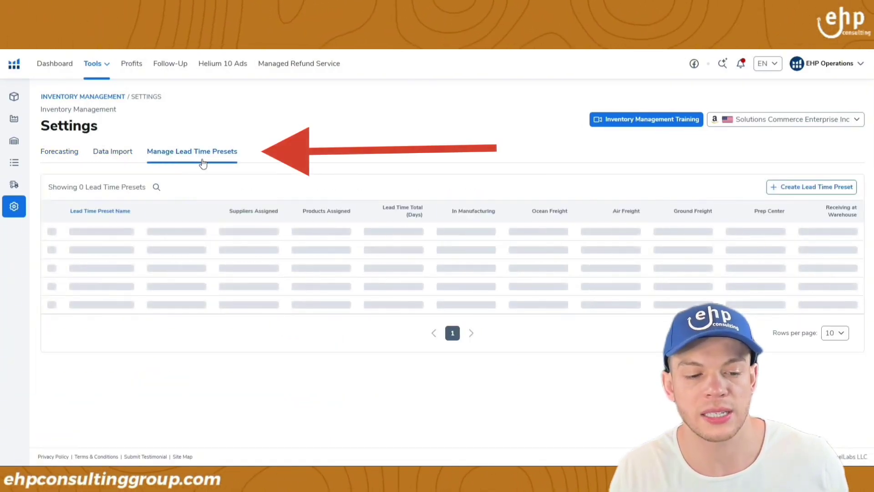
click(58, 160)
mouse_move(20, 98)
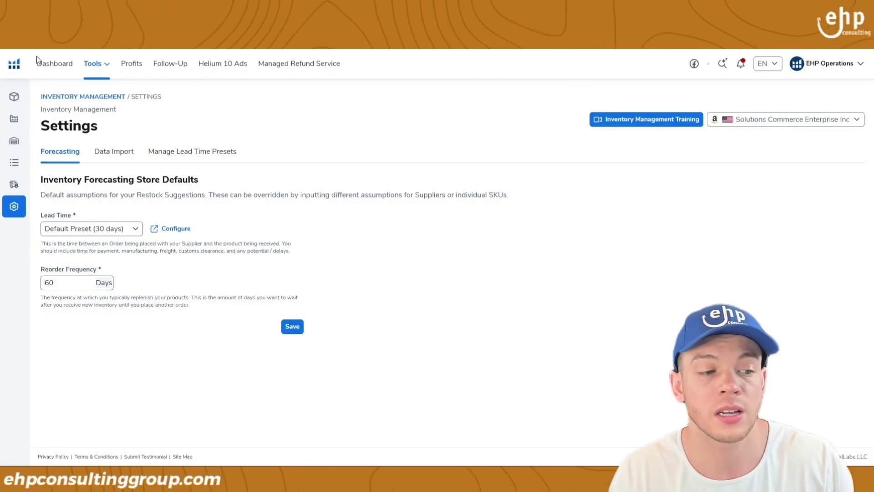
mouse_move(20, 113)
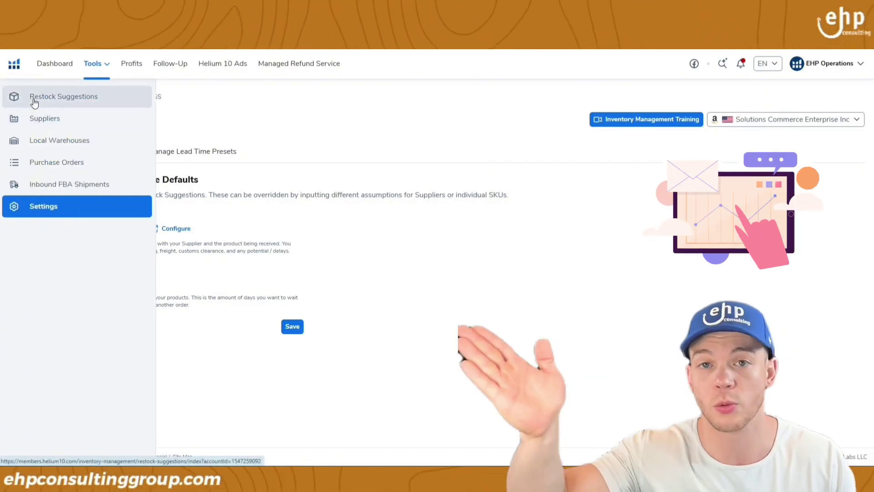